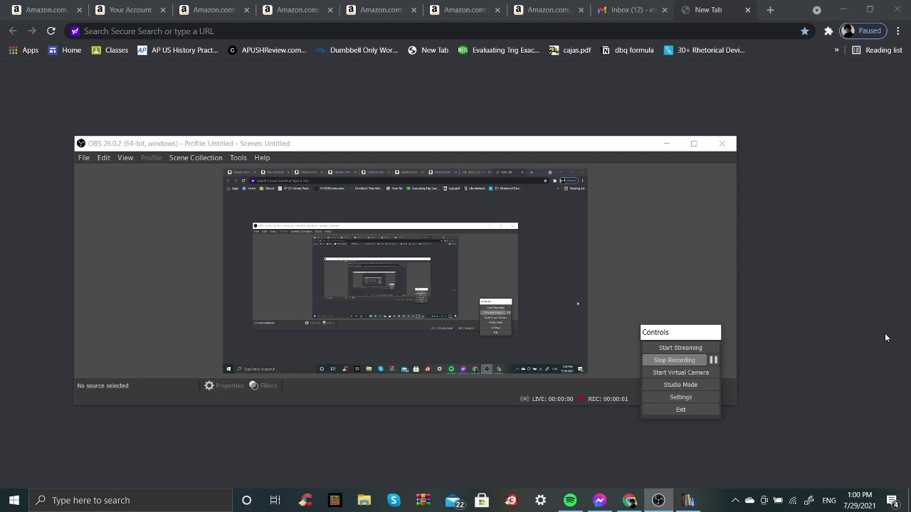
Step: Switch to calibre and add the Best Served Cold EPUB from Downloads to the library, accepting it as a duplicate
left_click(892, 382)
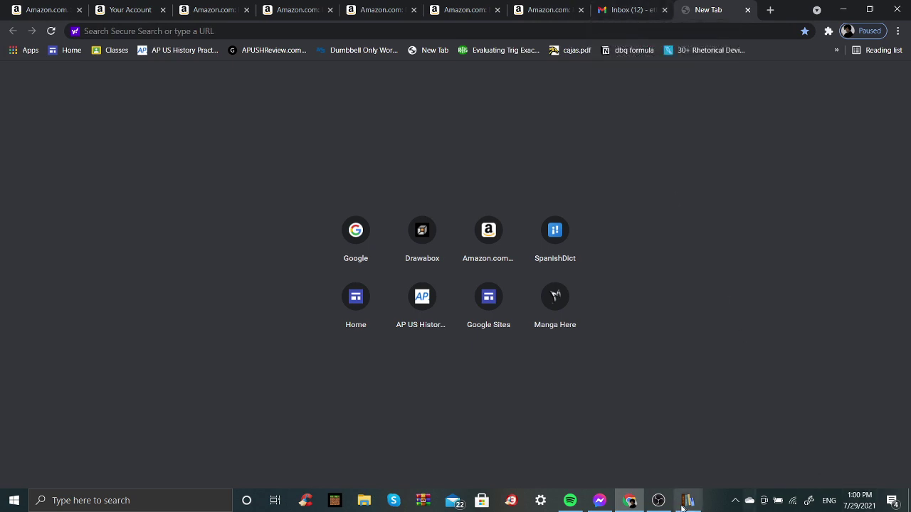
mouse_move(676, 509)
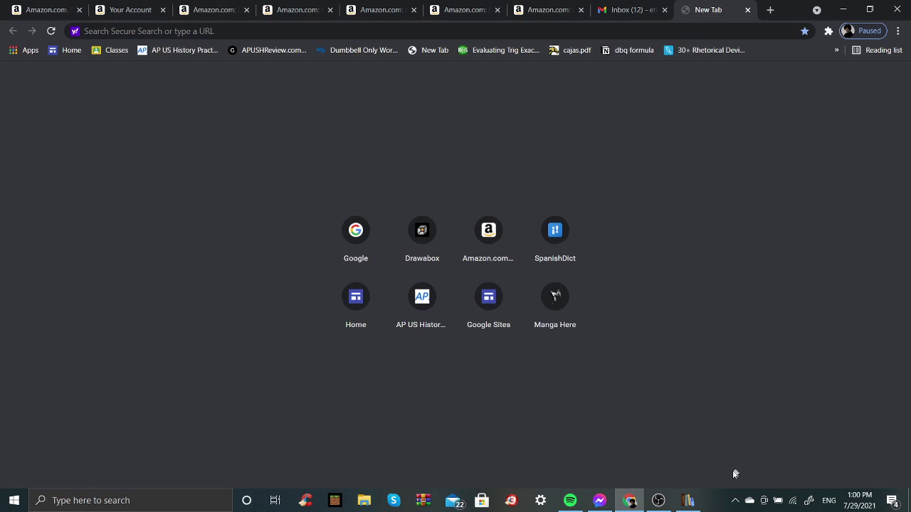
left_click(699, 507)
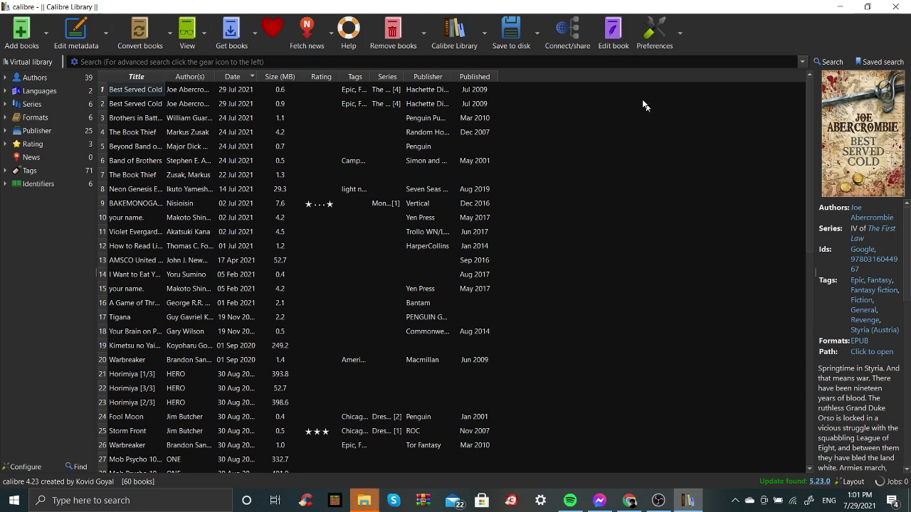
left_click(8, 43)
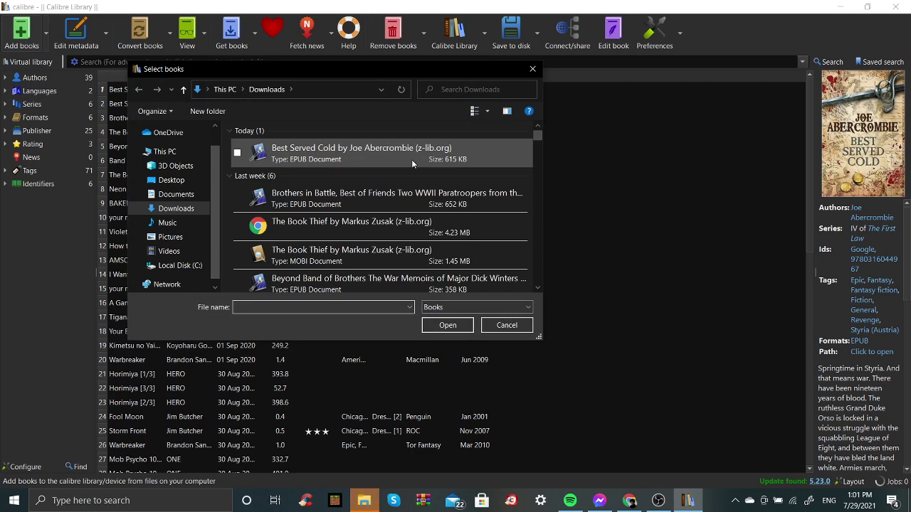
left_click(411, 160)
left_click(445, 325)
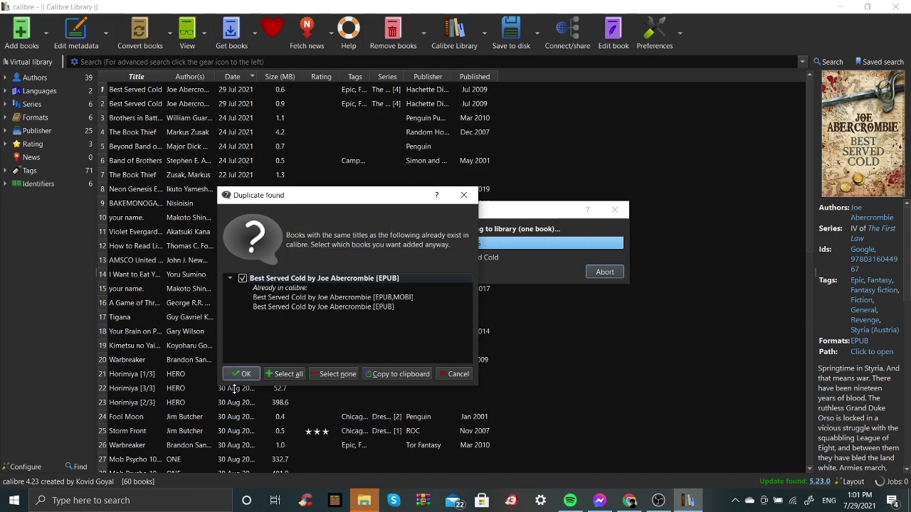
left_click(239, 376)
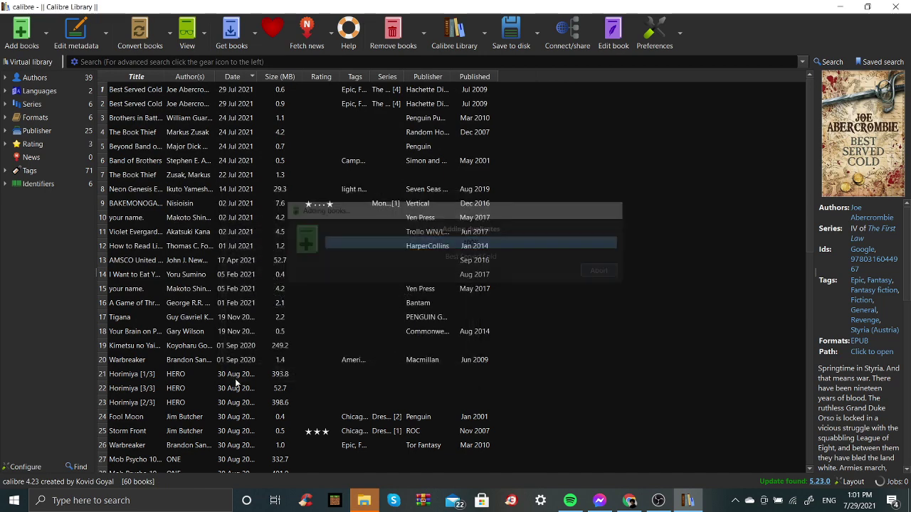
Step: Set the output format to MOBI in the newly added Best Served Cold's conversion settings, and close them without converting
right_click(358, 91)
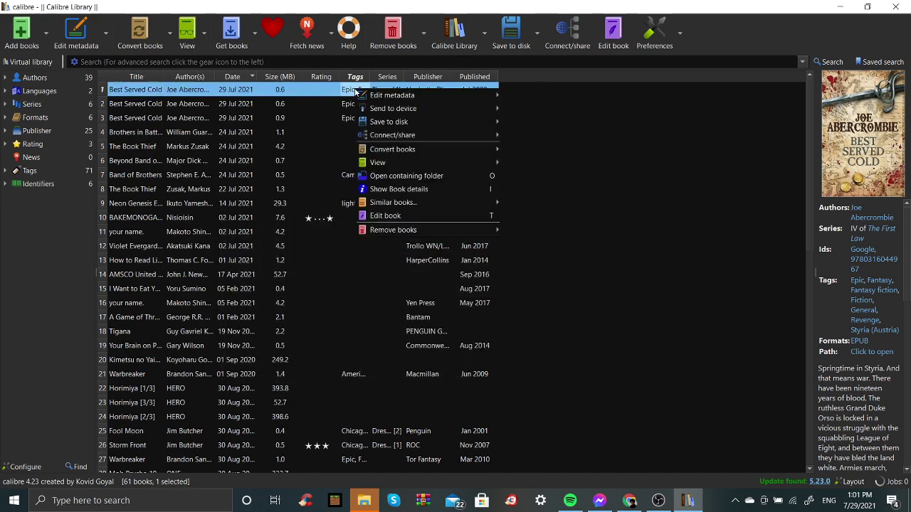
mouse_move(359, 91)
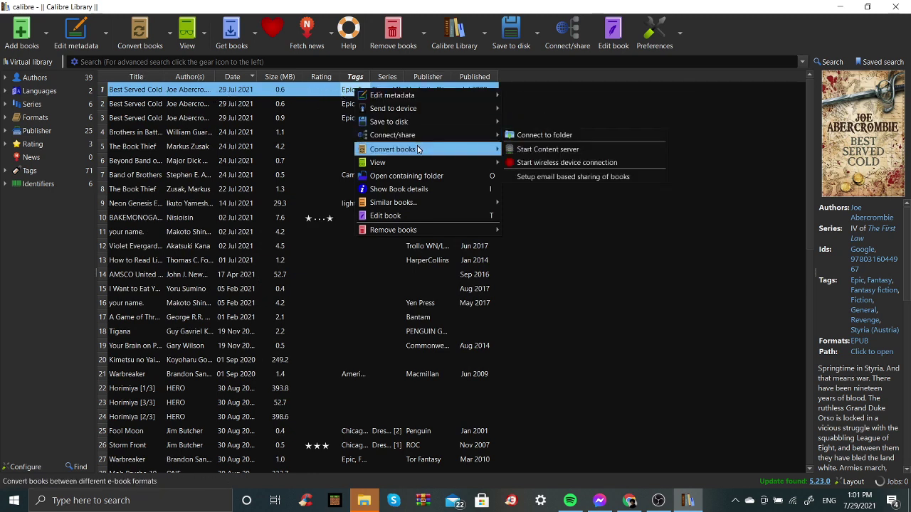
mouse_move(437, 151)
left_click(545, 151)
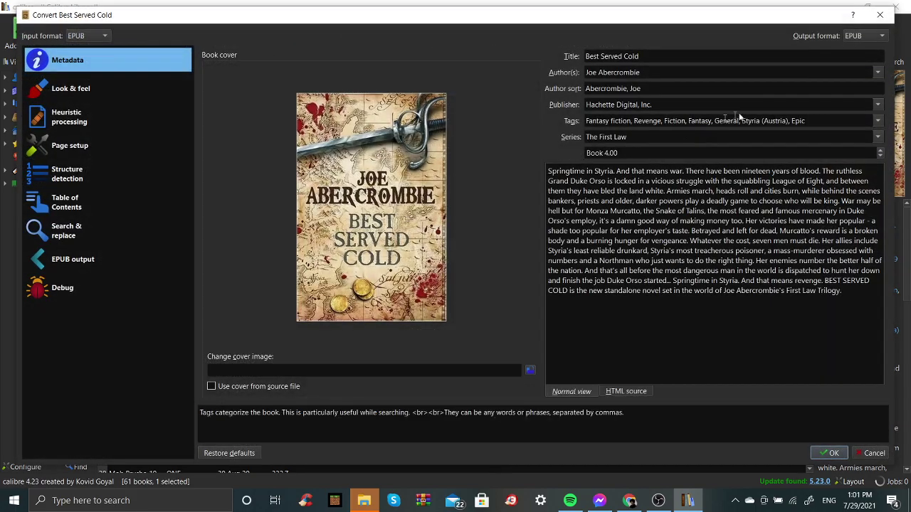
left_click(856, 40)
left_click(860, 64)
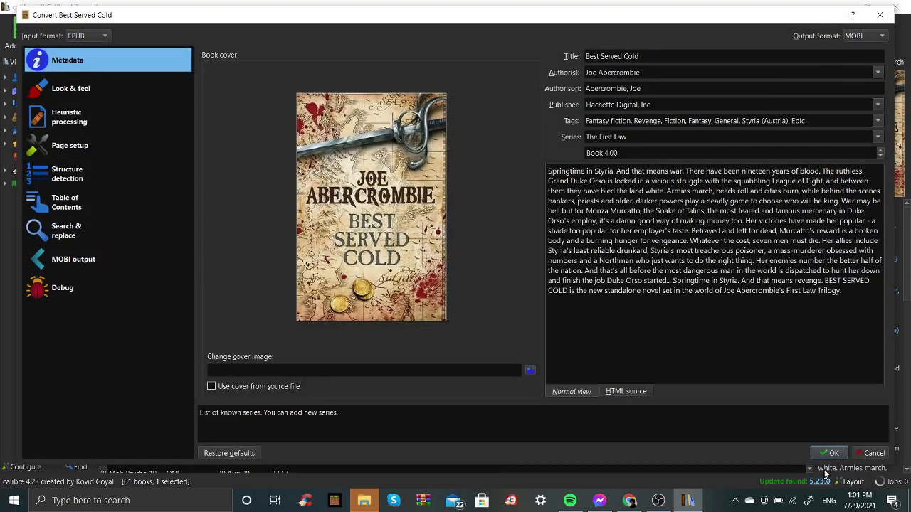
left_click(880, 14)
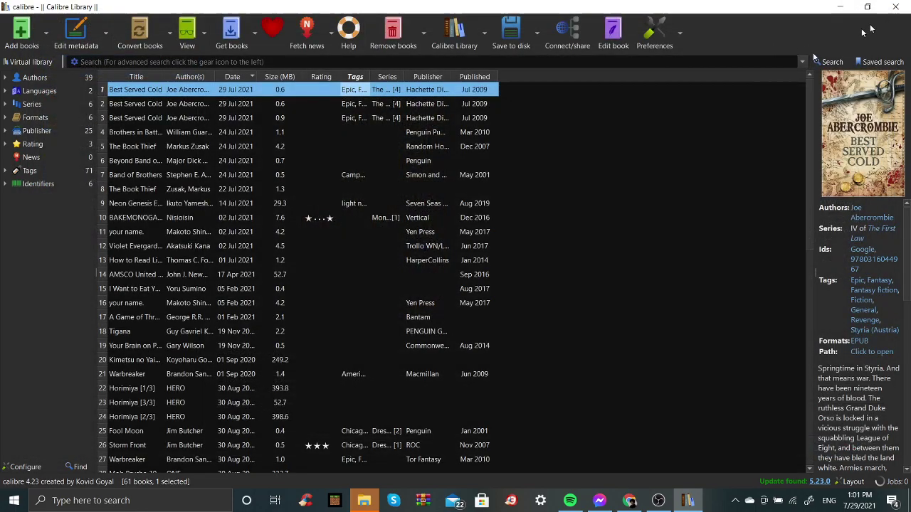
Step: Save the Best Served Cold entry that has both EPUB and MOBI formats to disk, in a folder under Documents
left_click(409, 118)
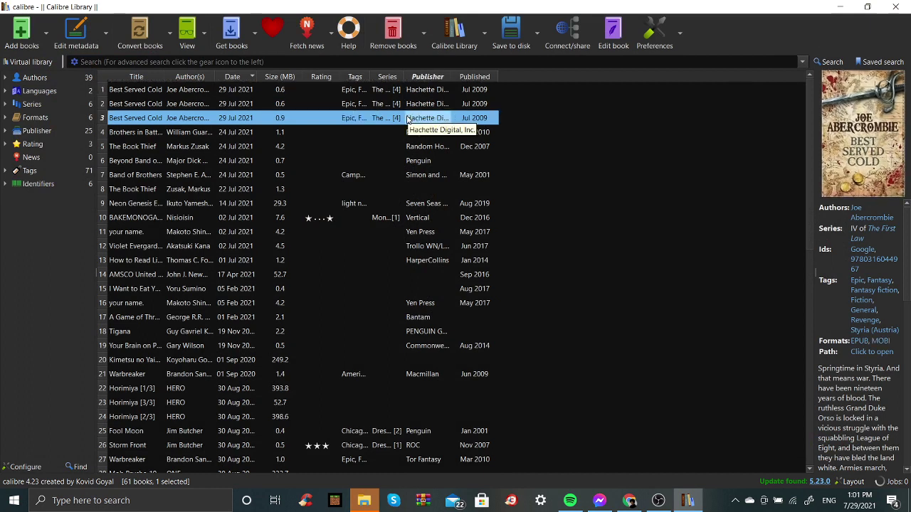
right_click(317, 125)
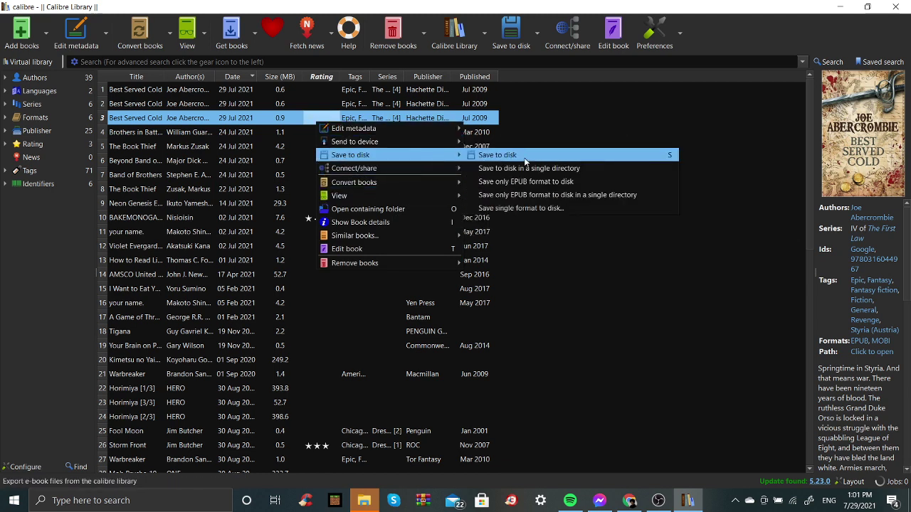
left_click(524, 158)
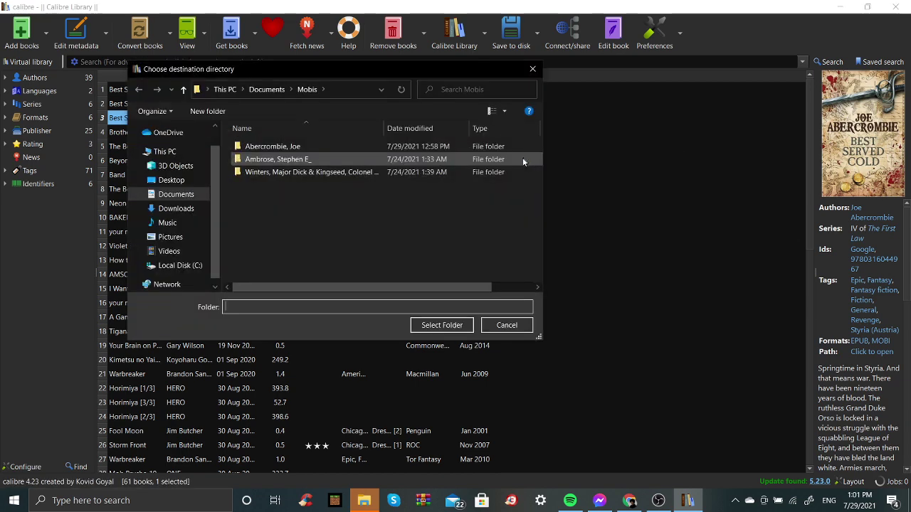
left_click(146, 194)
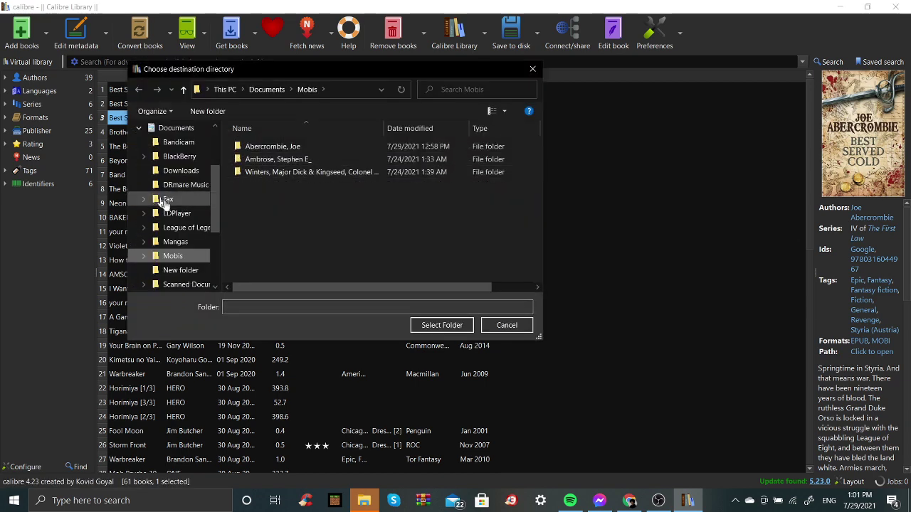
left_click(176, 242)
left_click(444, 326)
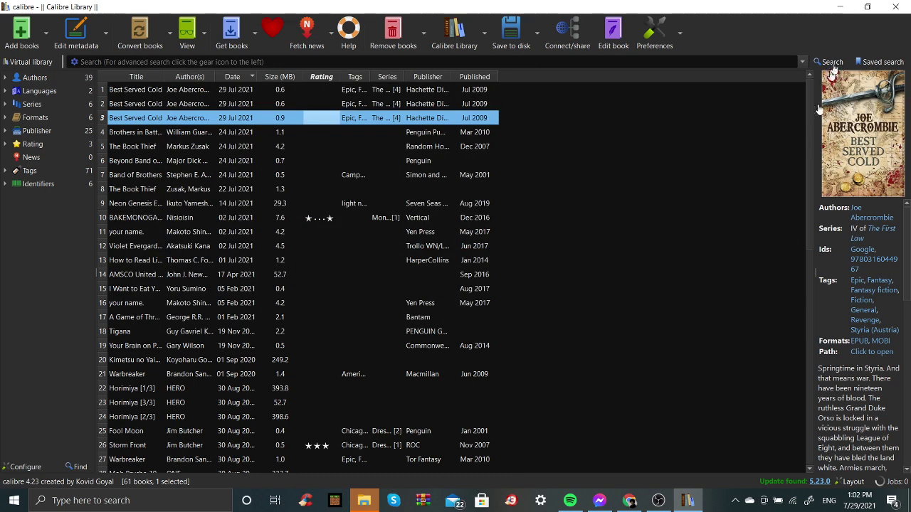
Step: Switch to the browser's open Amazon home page and find Your Account under Help & Settings in the site menu
left_click(840, 6)
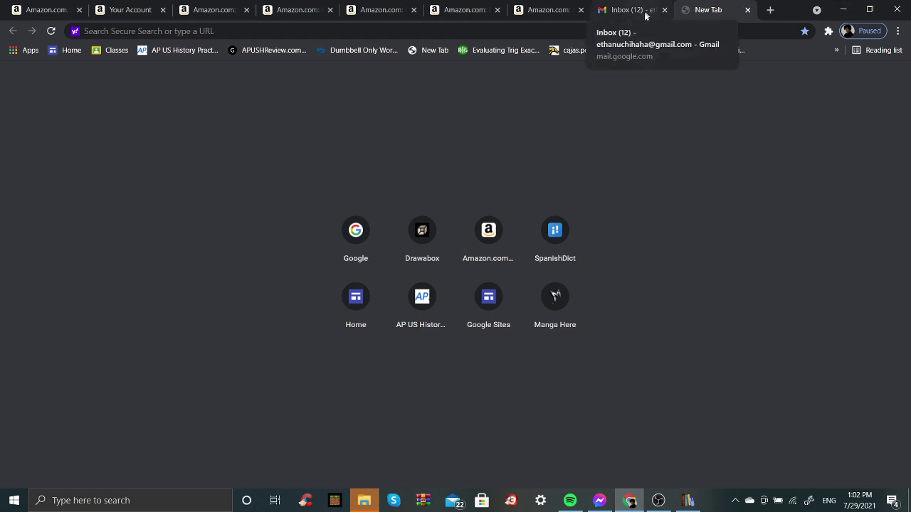
left_click(5, 5)
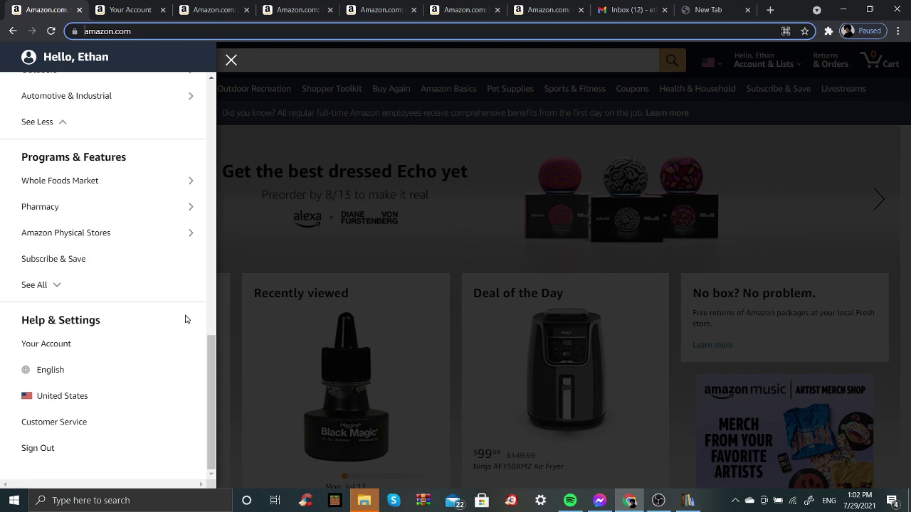
scroll(187, 317, "up", 6)
scroll(187, 317, "up", 4)
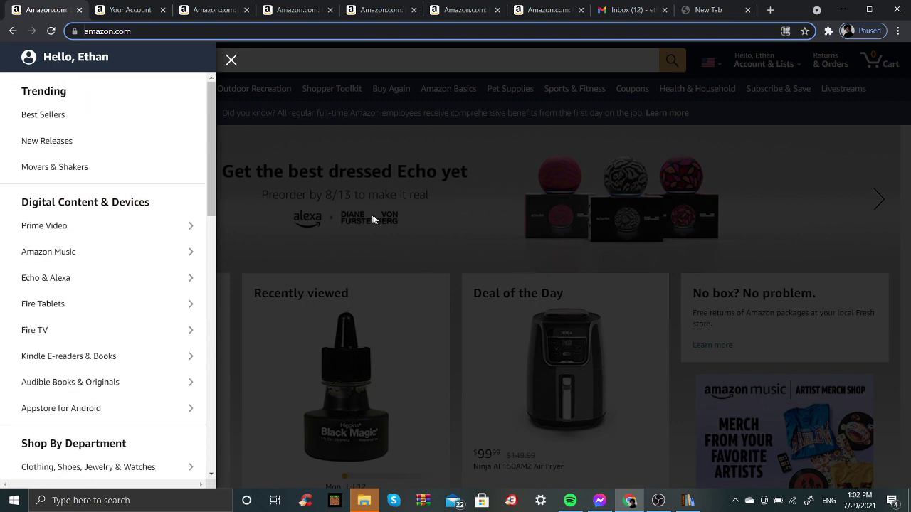
scroll(132, 306, "down", 10)
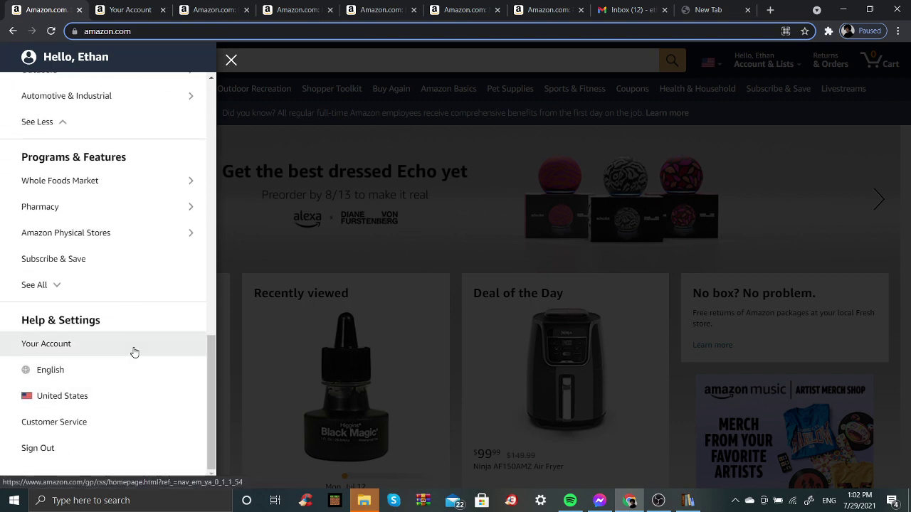
Step: Go through the open account, device support and Digital Content pages to the Devices list showing the registered Kindle
left_click(126, 9)
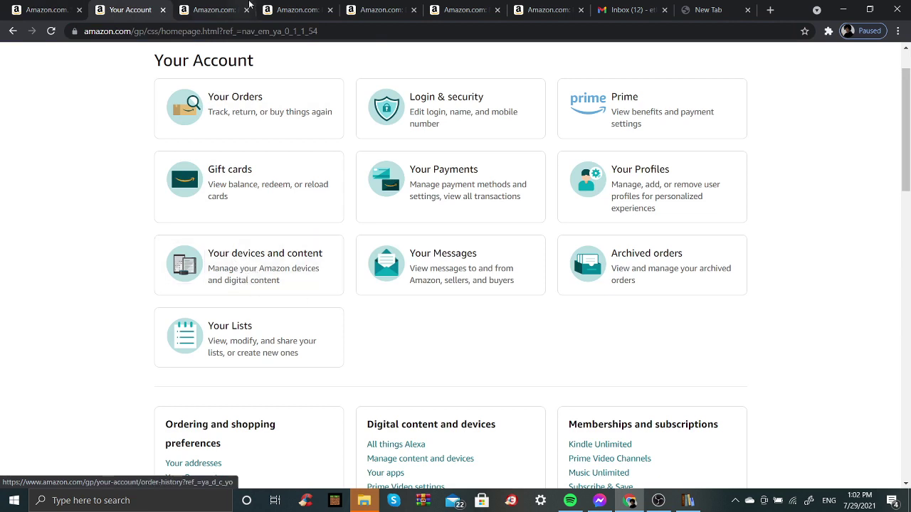
left_click(230, 7)
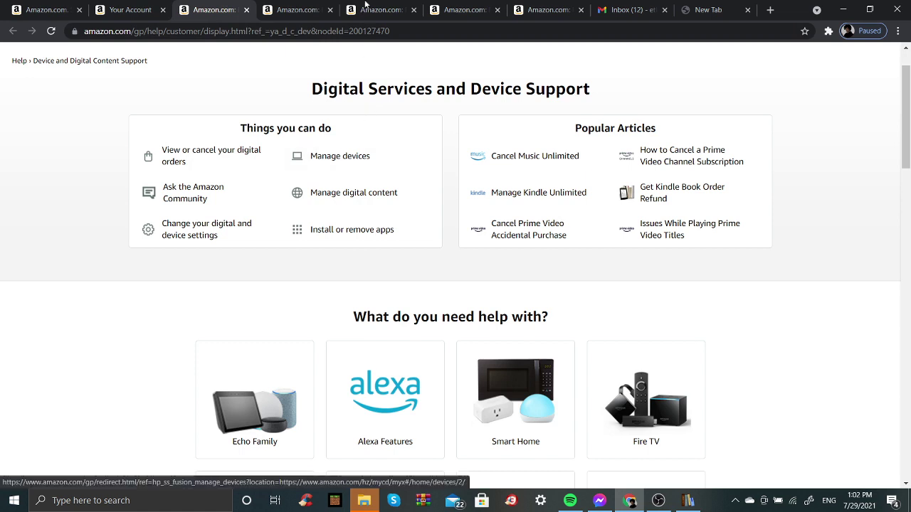
left_click(311, 5)
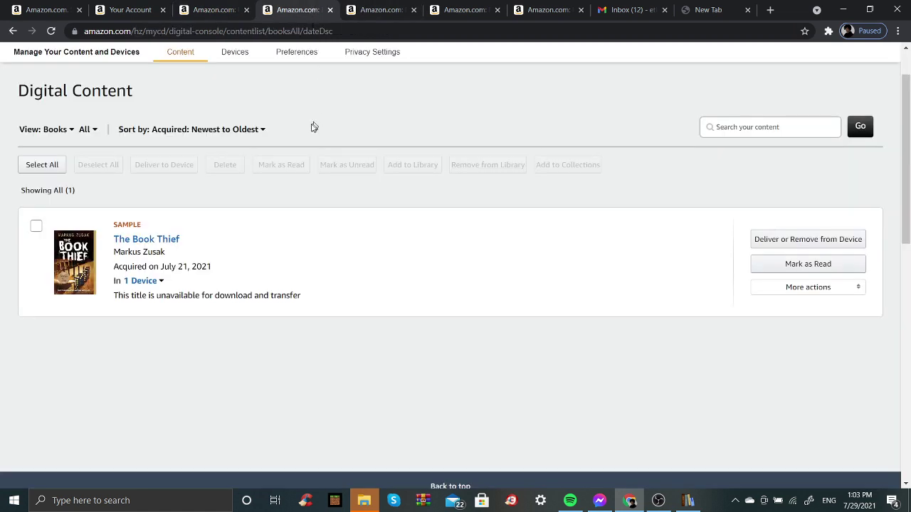
scroll(238, 70, "up", 3)
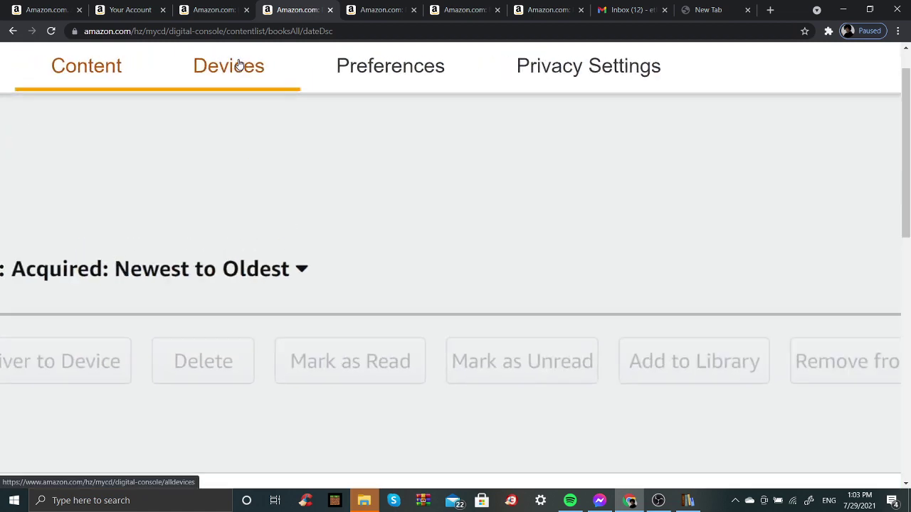
left_click(243, 58)
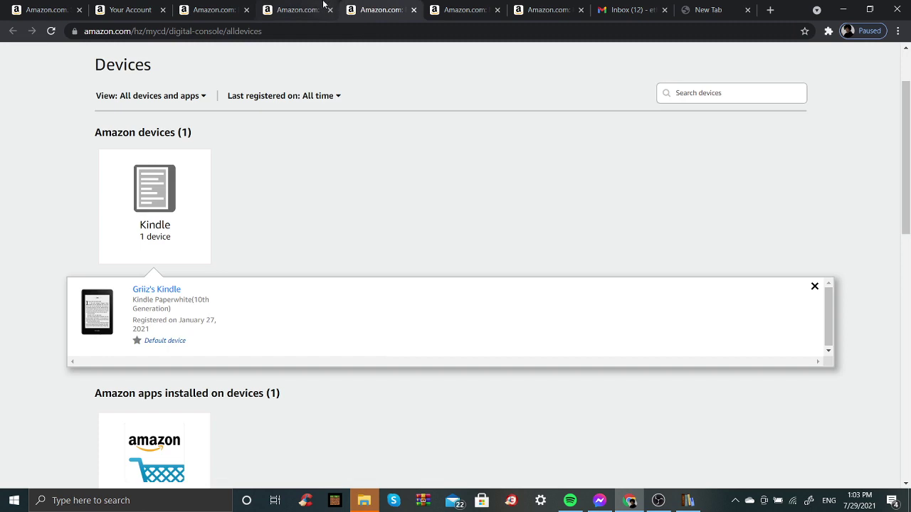
left_click(320, 10)
left_click(359, 10)
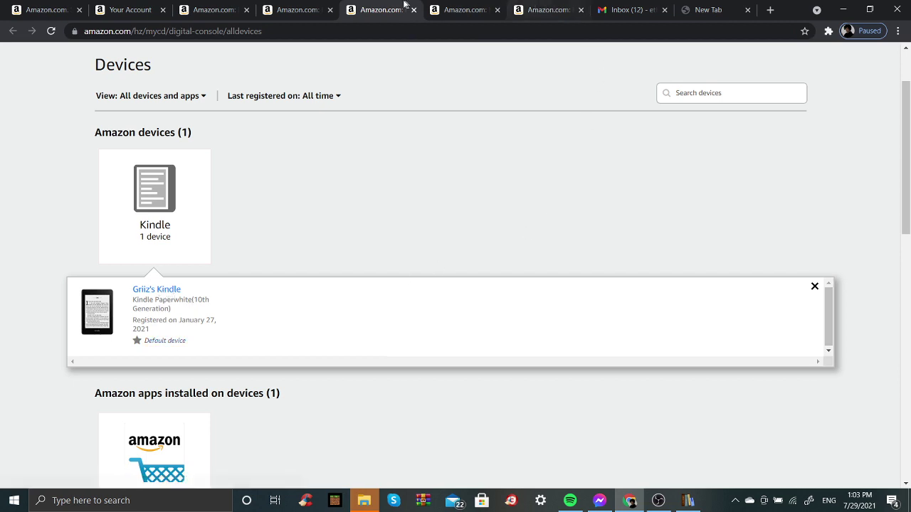
Step: Copy the Kindle's e-mail address from its device summary page
left_click(462, 9)
scroll(553, 310, "down", 3)
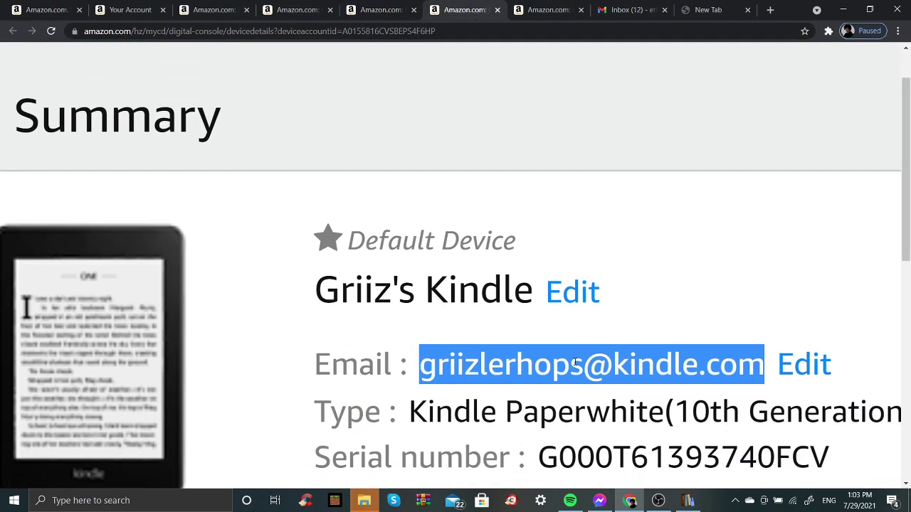
scroll(575, 362, "up", 1)
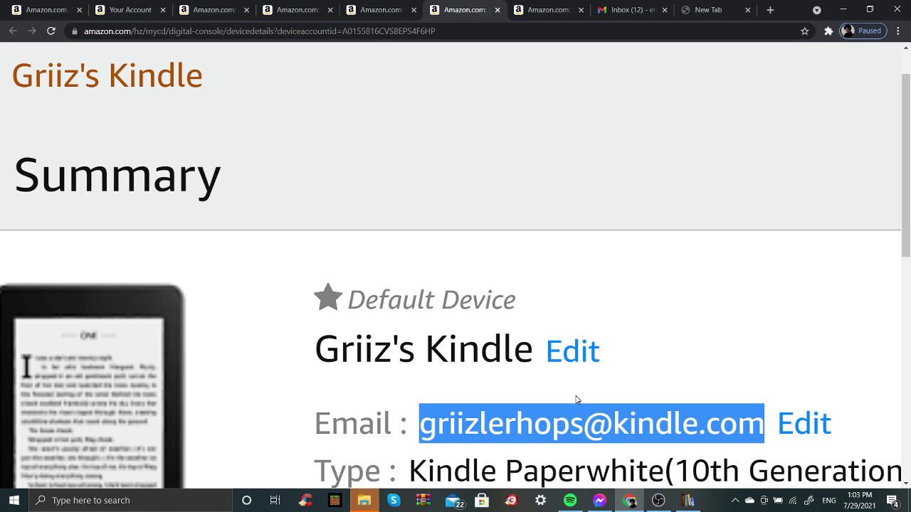
right_click(574, 429)
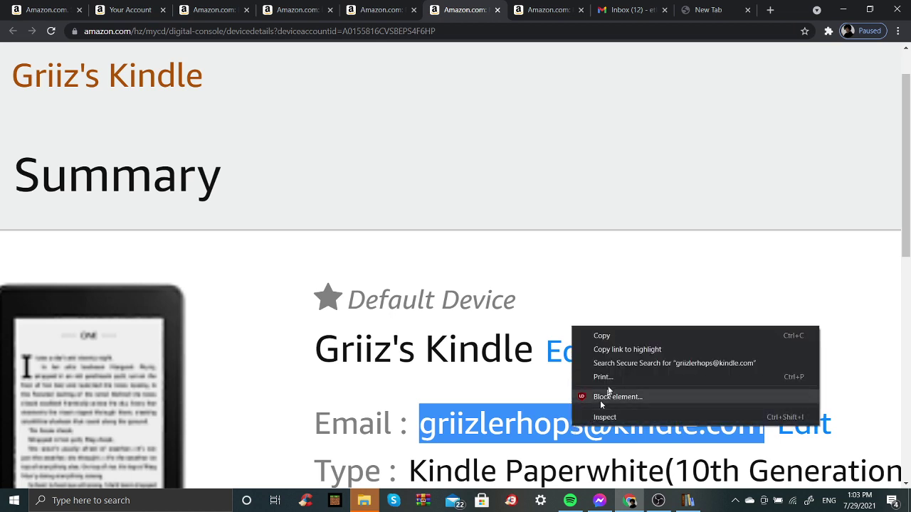
left_click(629, 339)
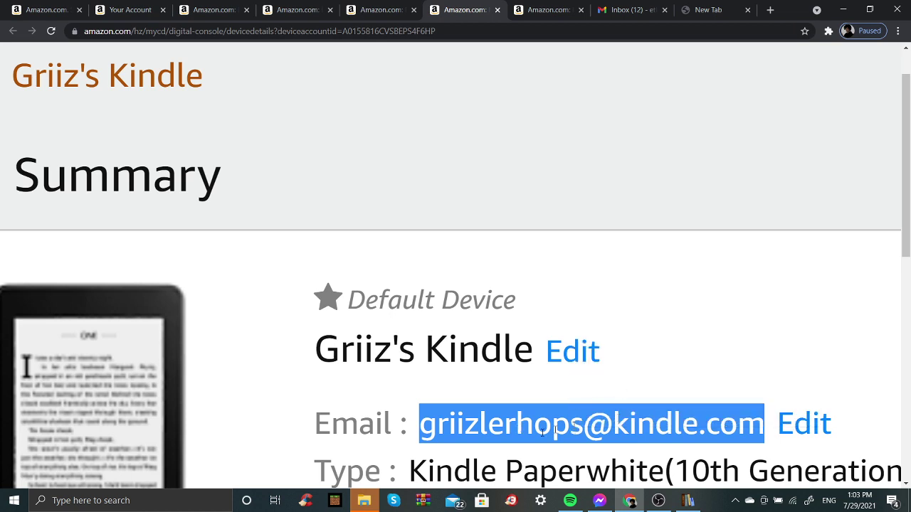
left_click(535, 4)
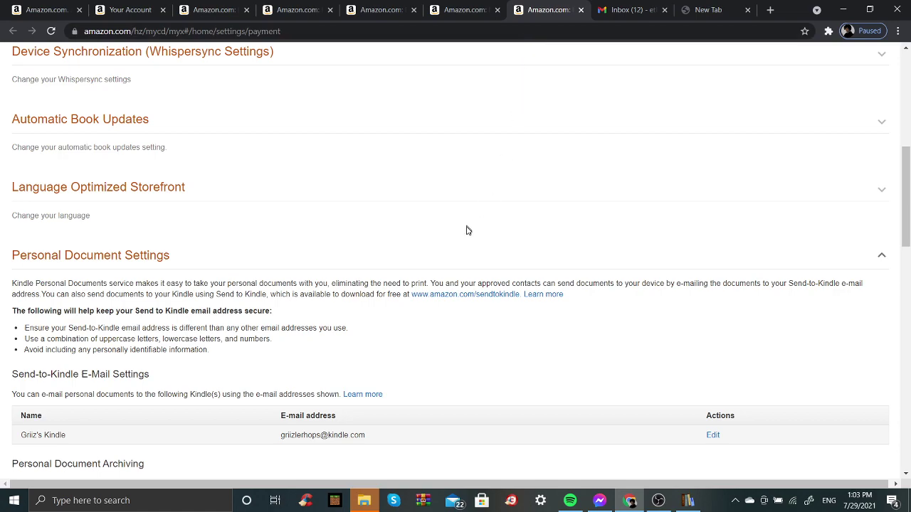
scroll(466, 232, "down", 2)
scroll(460, 240, "up", 1)
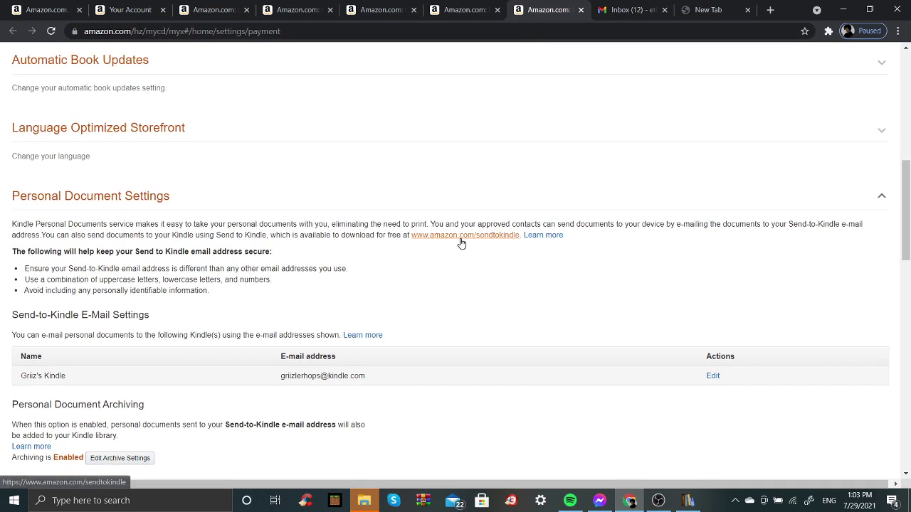
scroll(460, 243, "up", 1)
scroll(460, 244, "down", 5)
scroll(453, 271, "up", 4)
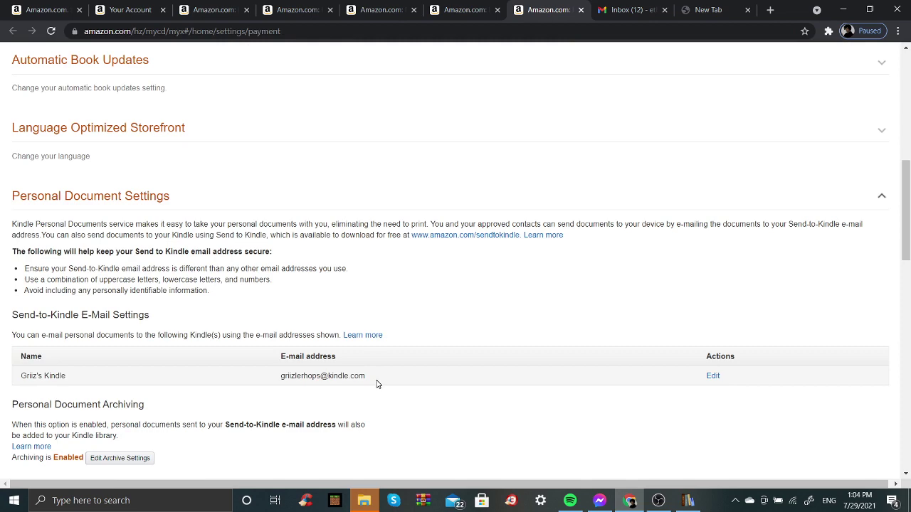
scroll(398, 284, "up", 1)
left_click(463, 10)
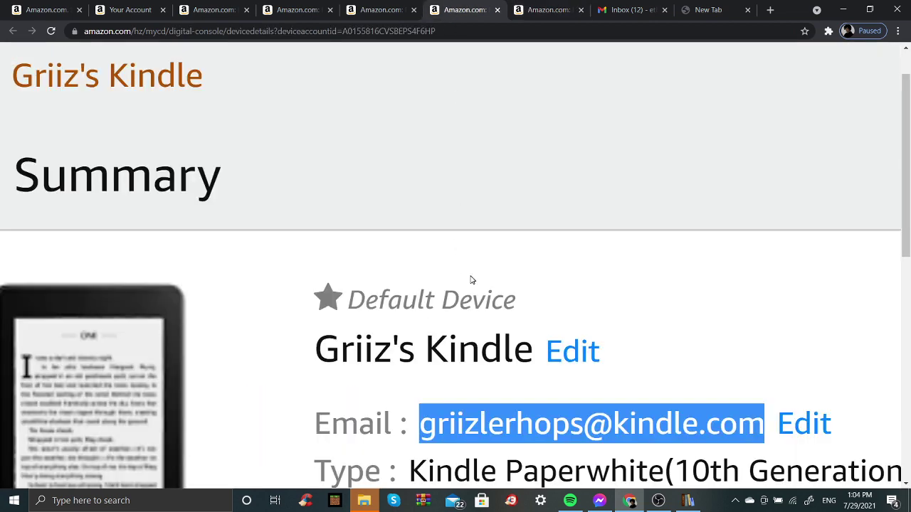
scroll(470, 280, "up", 2)
key("ctrl+Tab")
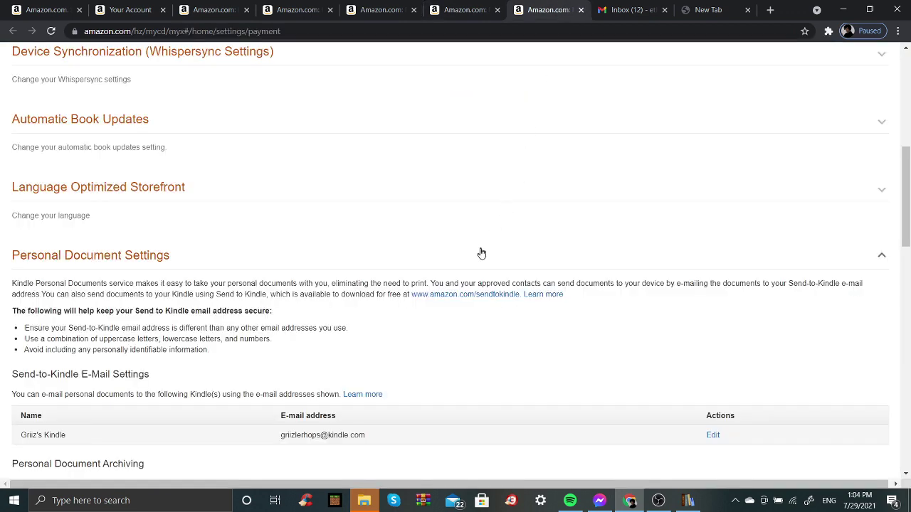
Step: Switch to the browser's open Gmail inbox and close the message draft that is already open there
scroll(481, 253, "down", 1)
scroll(498, 242, "up", 1)
left_click(638, 5)
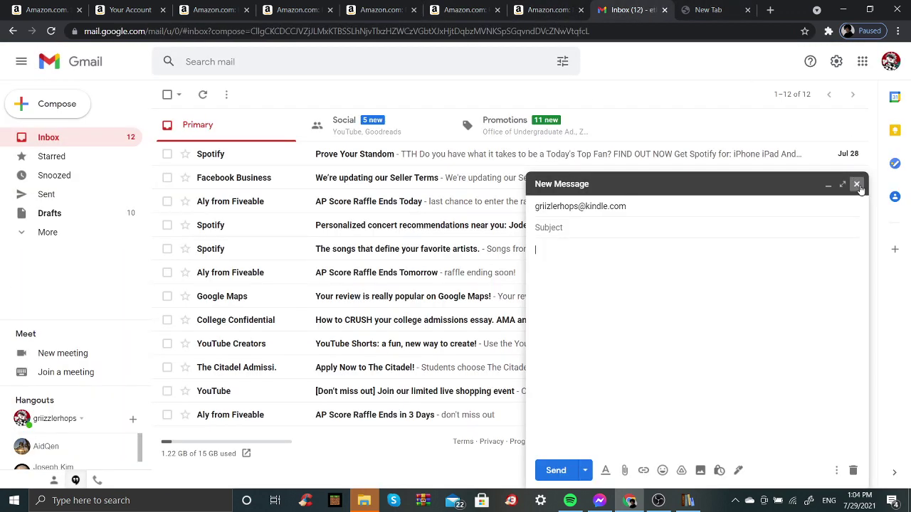
left_click(856, 185)
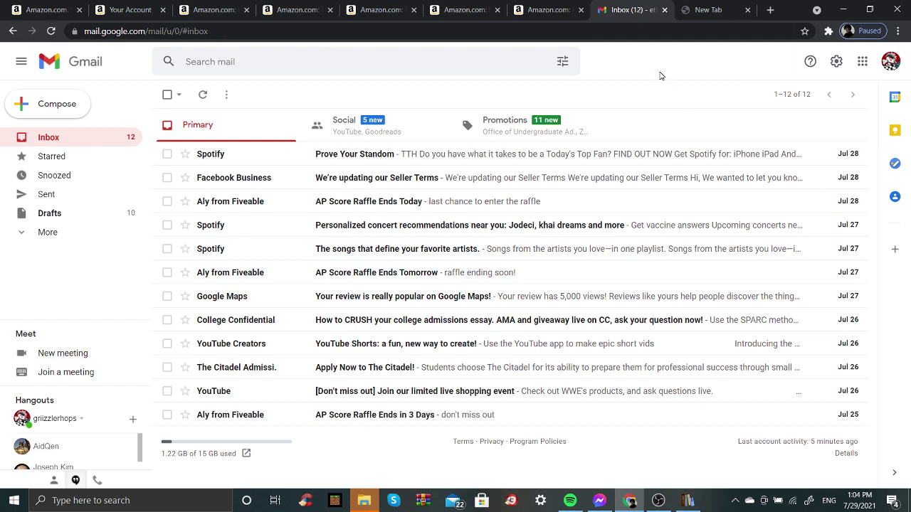
Step: Compose a new message and paste the copied Kindle e-mail address as its recipient, leaving the subject empty
left_click(46, 114)
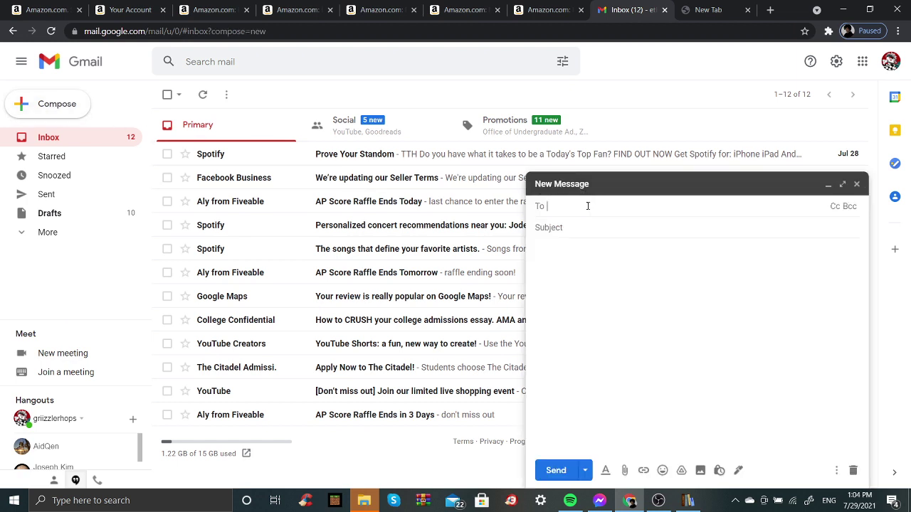
key("ctrl+v")
mouse_move(586, 205)
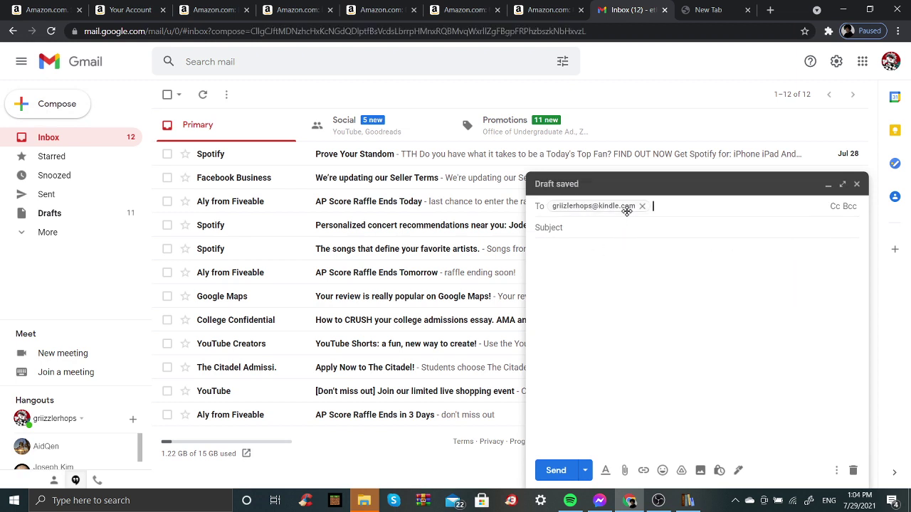
left_click(587, 258)
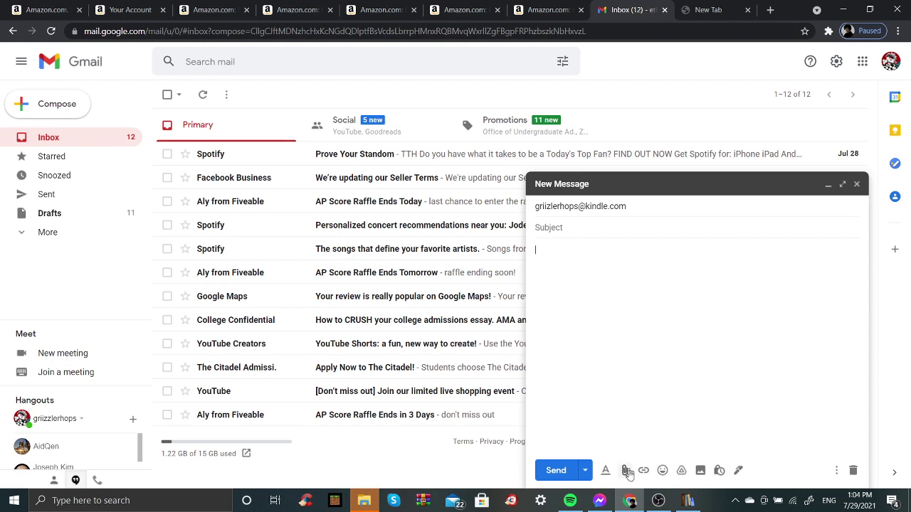
Step: Attach the Best Served Cold MOBI file from the author's folder in Documents > Mobis and send the message without a subject or body text
left_click(626, 472)
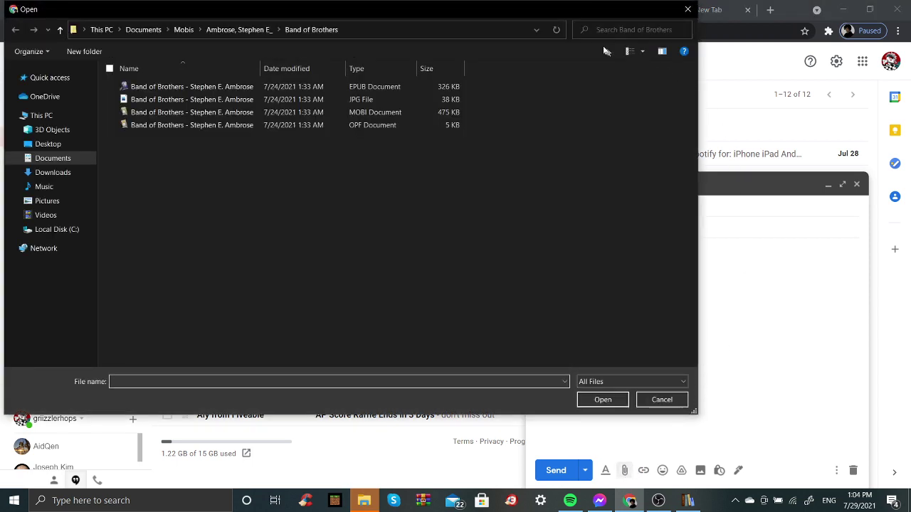
left_click(51, 116)
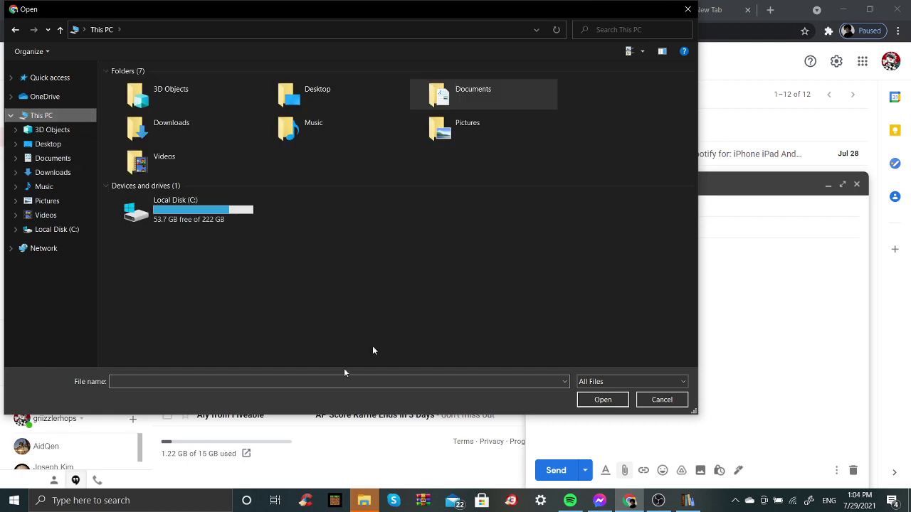
left_click(15, 160)
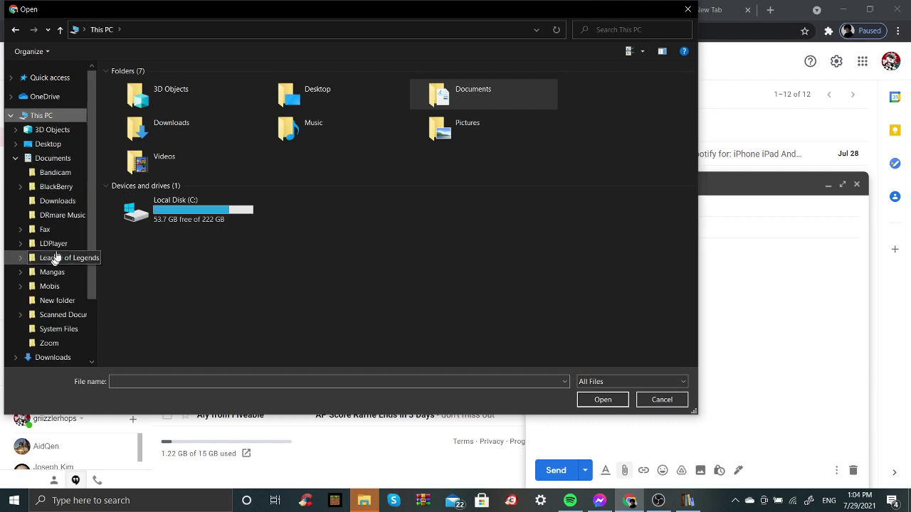
left_click(57, 286)
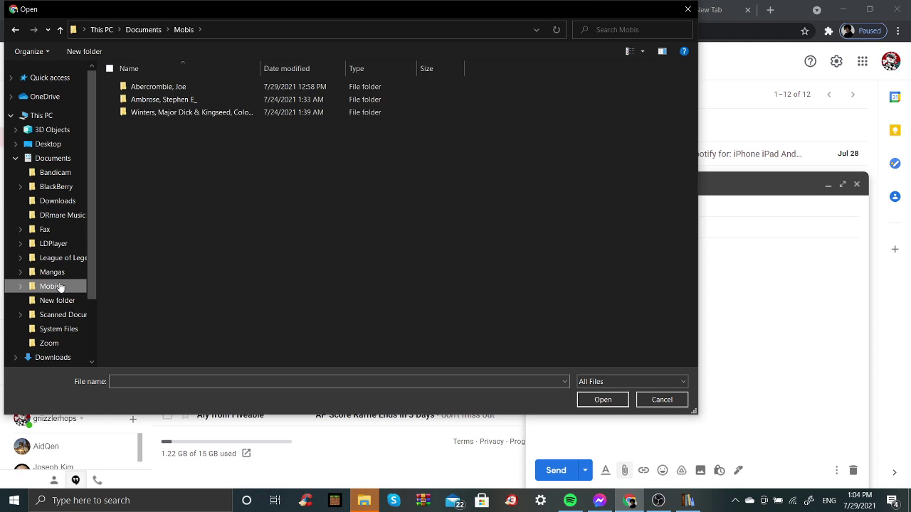
double_click(235, 89)
double_click(236, 89)
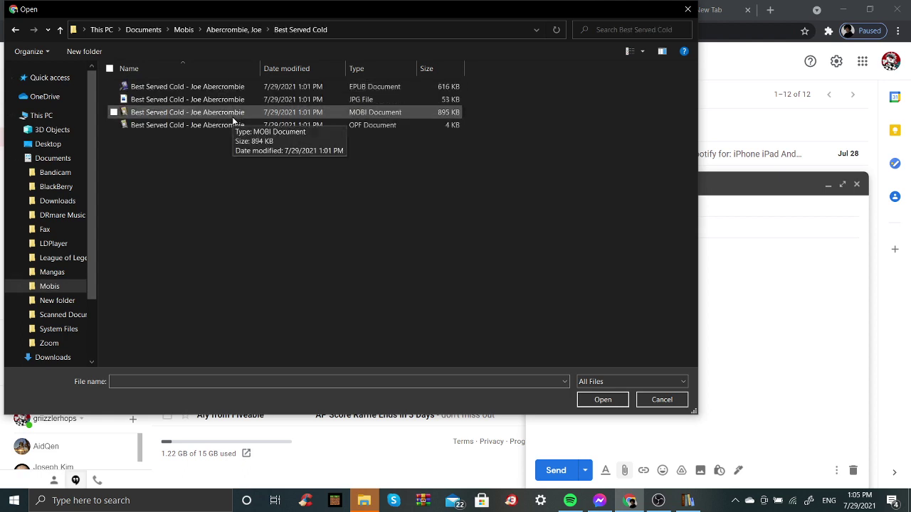
left_click(233, 116)
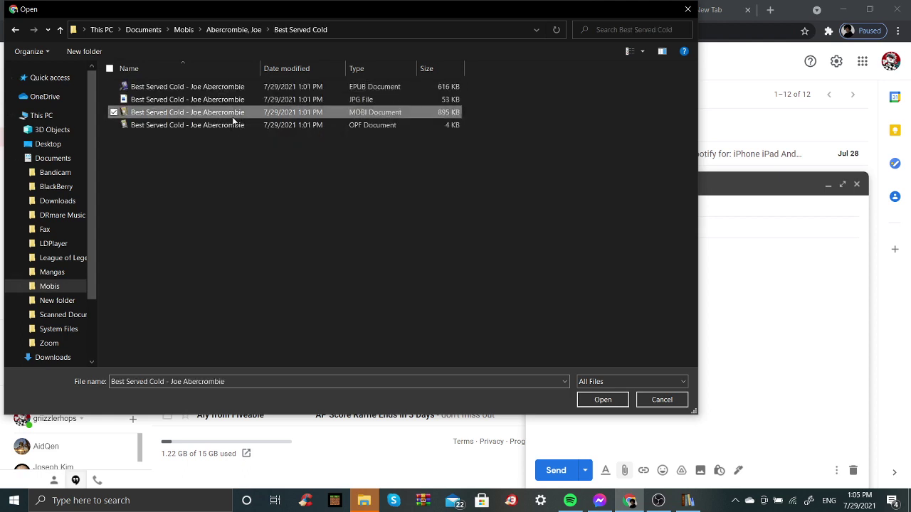
left_click(602, 399)
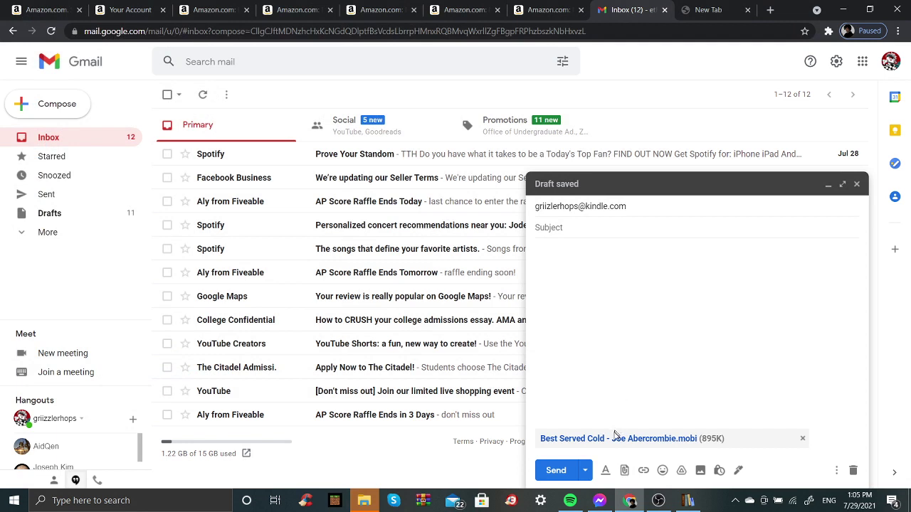
left_click(571, 467)
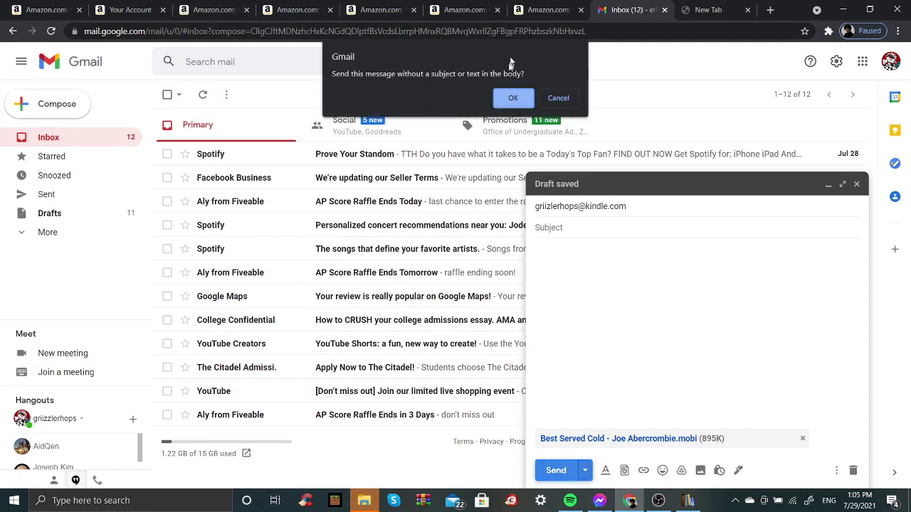
left_click(504, 100)
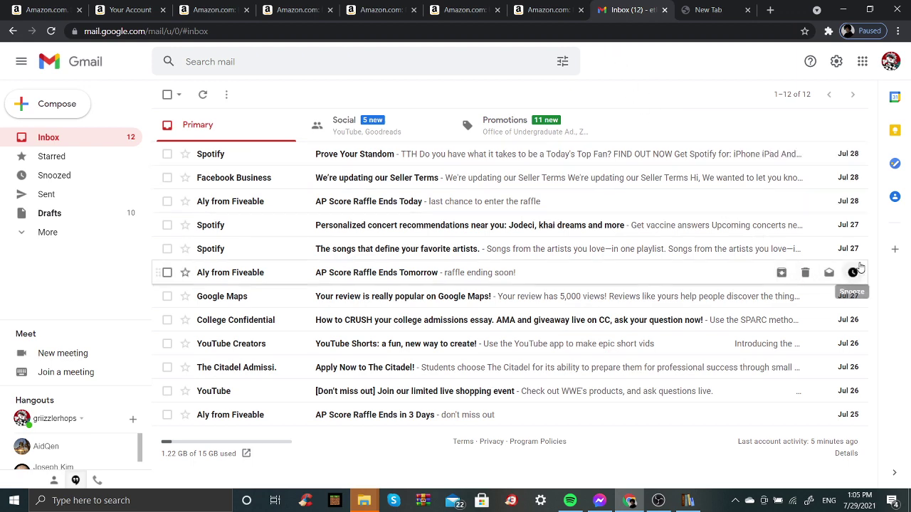
mouse_move(670, 507)
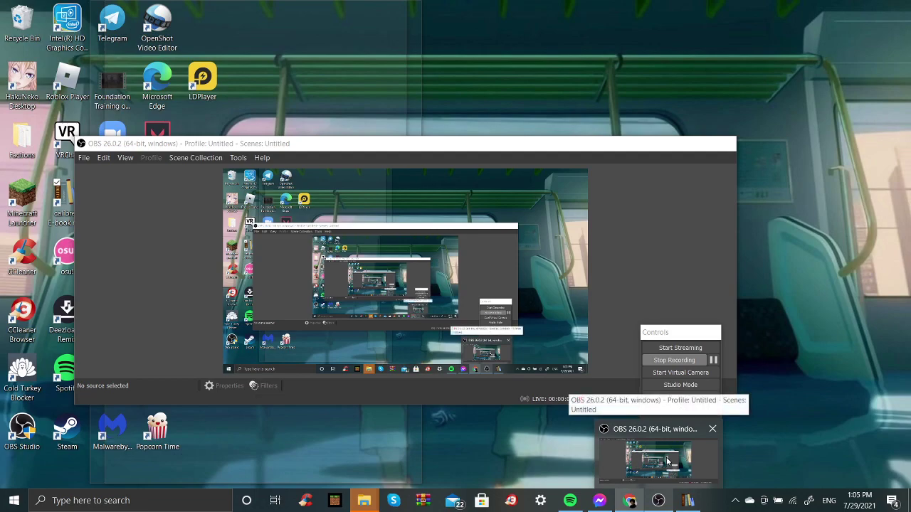
left_click(667, 463)
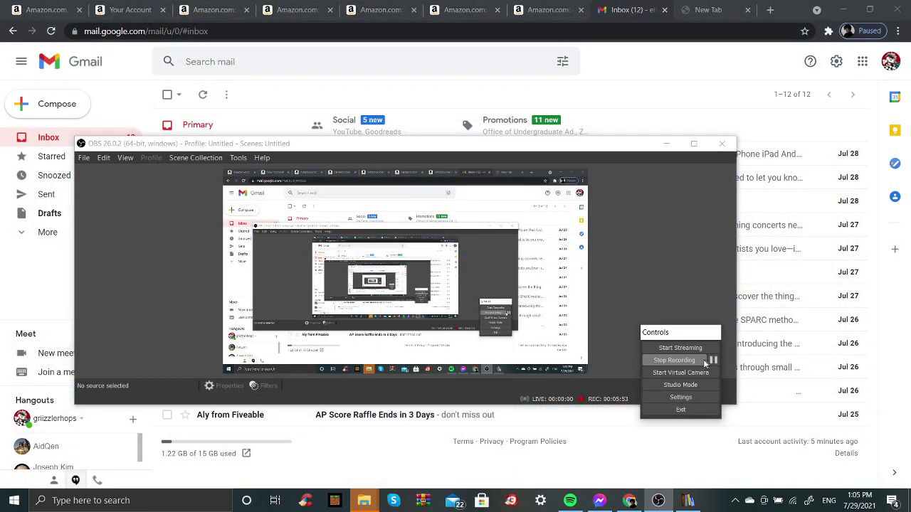